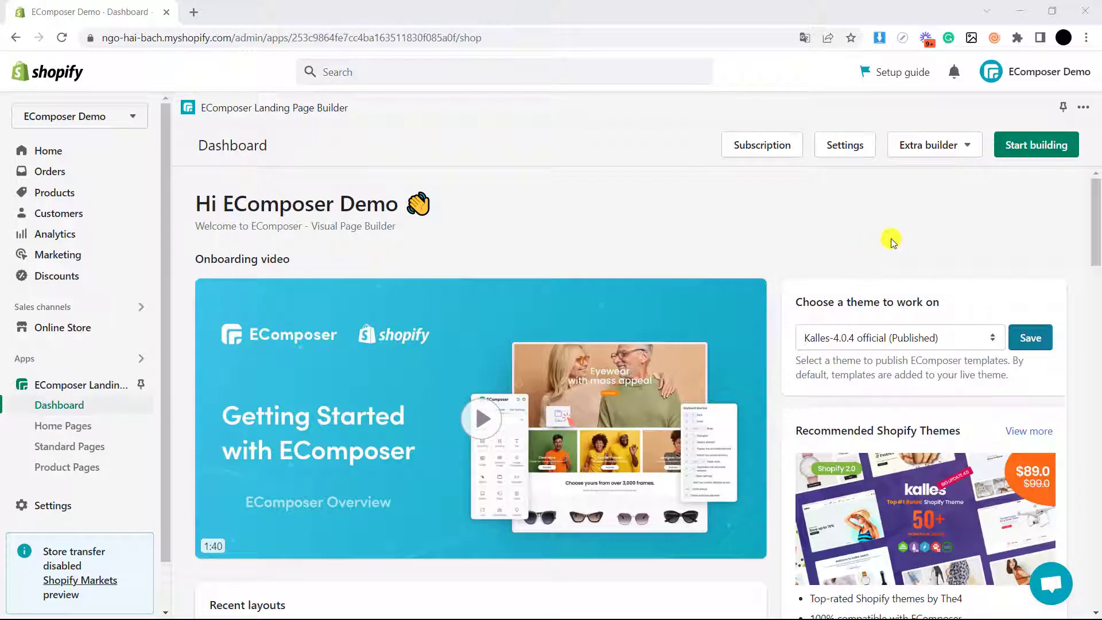
# Create a new blank product page, skipping the template picker to reach the empty canvas
pyautogui.click(1020, 154)
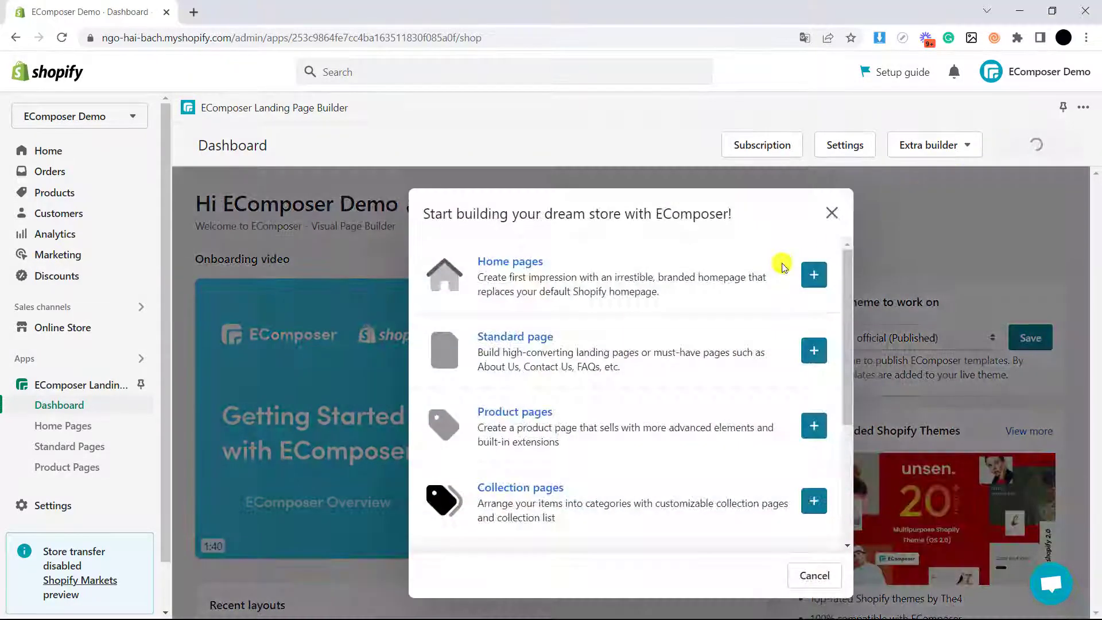
pyautogui.click(815, 426)
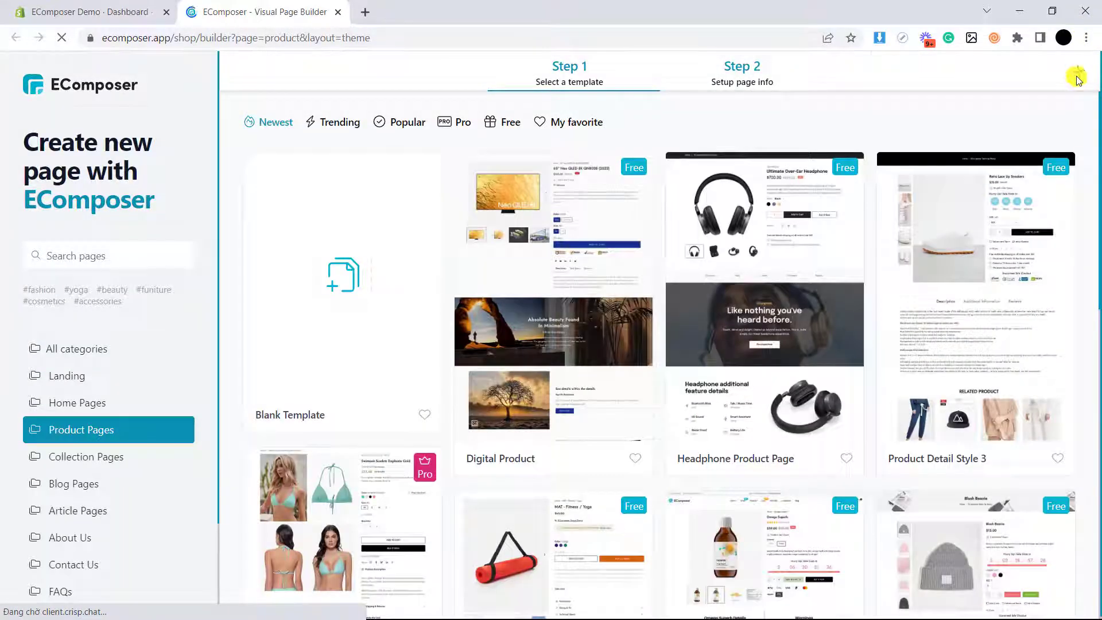
pyautogui.click(1077, 79)
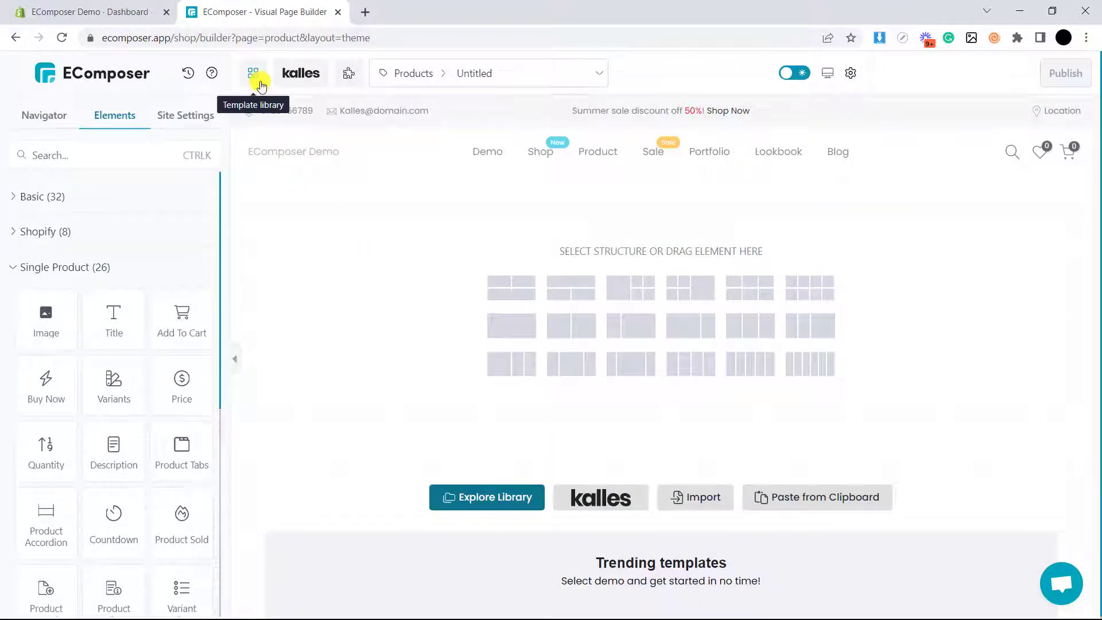
# Browse the template library's whole-page templates filtered to Product Pages
pyautogui.click(253, 75)
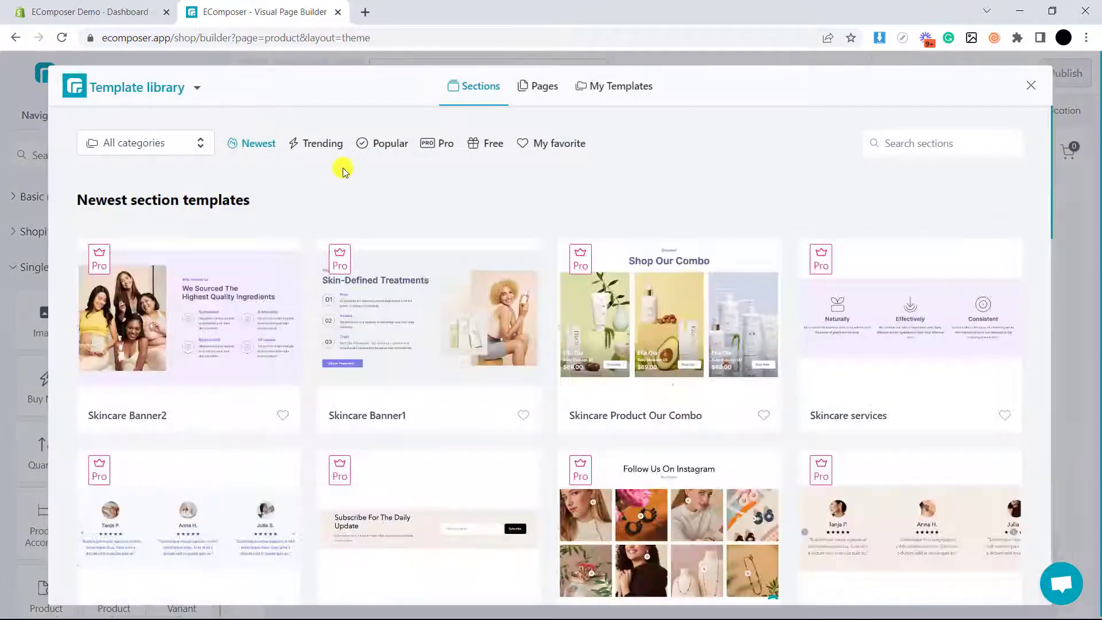
pyautogui.click(540, 85)
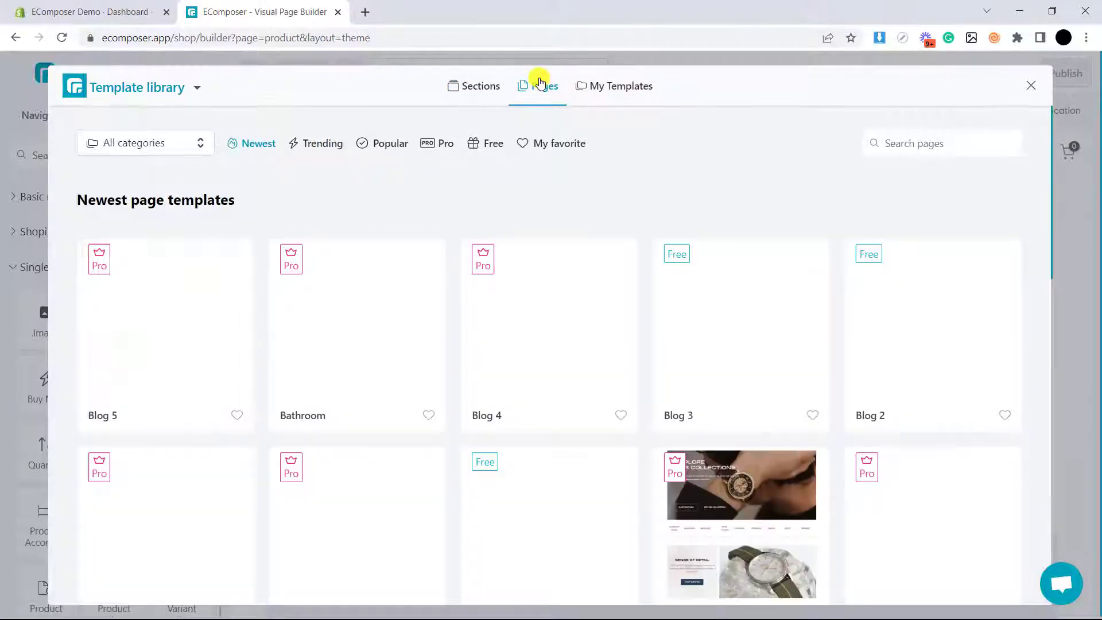
pyautogui.click(200, 145)
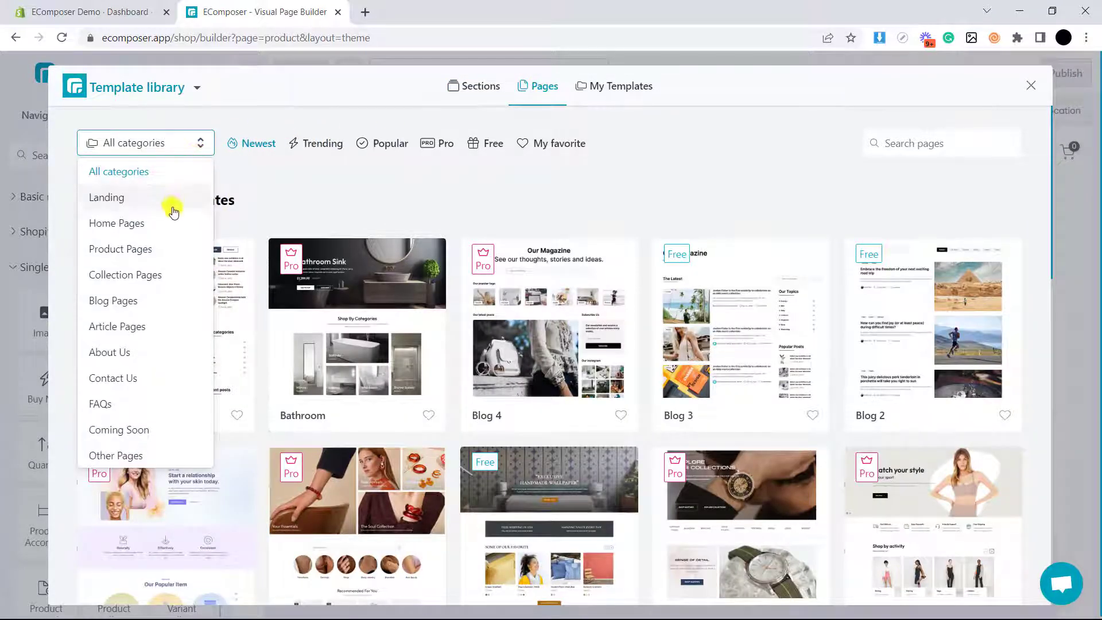
pyautogui.click(172, 254)
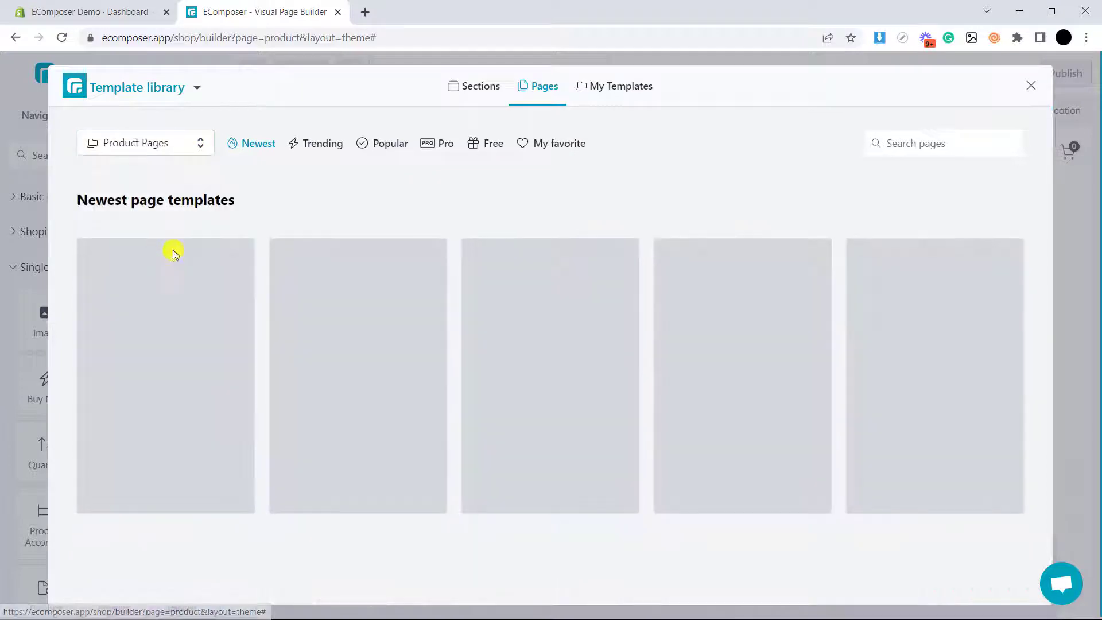
pyautogui.scroll(-3, 476, 294)
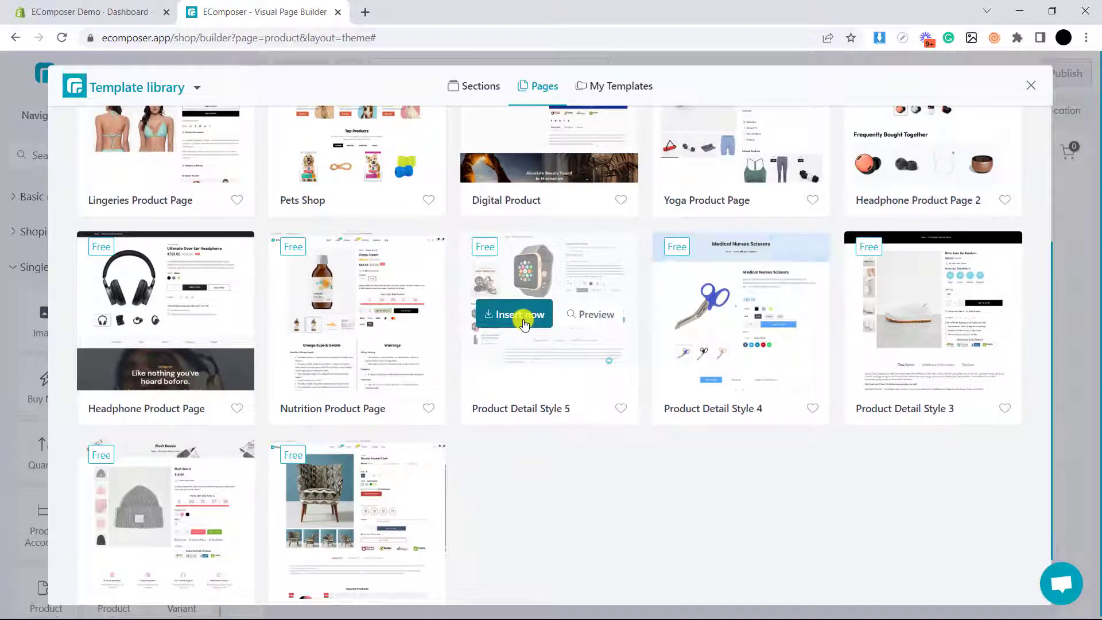
# Insert the Product Detail Style 5 template, showing the Leather Watch product layout
pyautogui.click(521, 316)
pyautogui.click(643, 439)
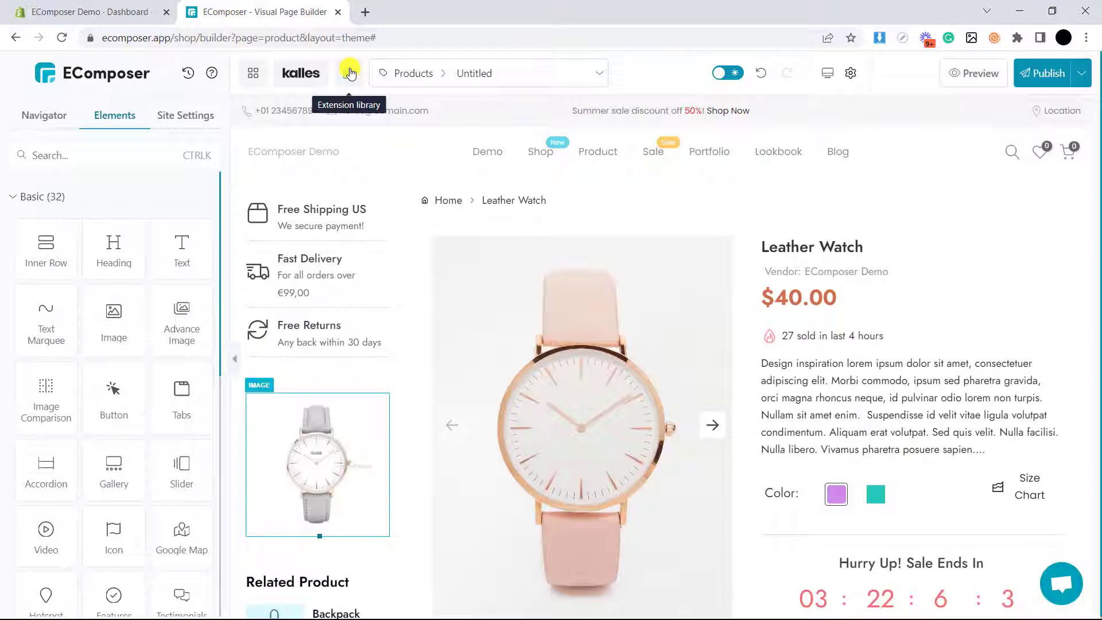
# Install the Sticky Add Cart extension from the Extension Library and dismiss the success message
pyautogui.click(348, 74)
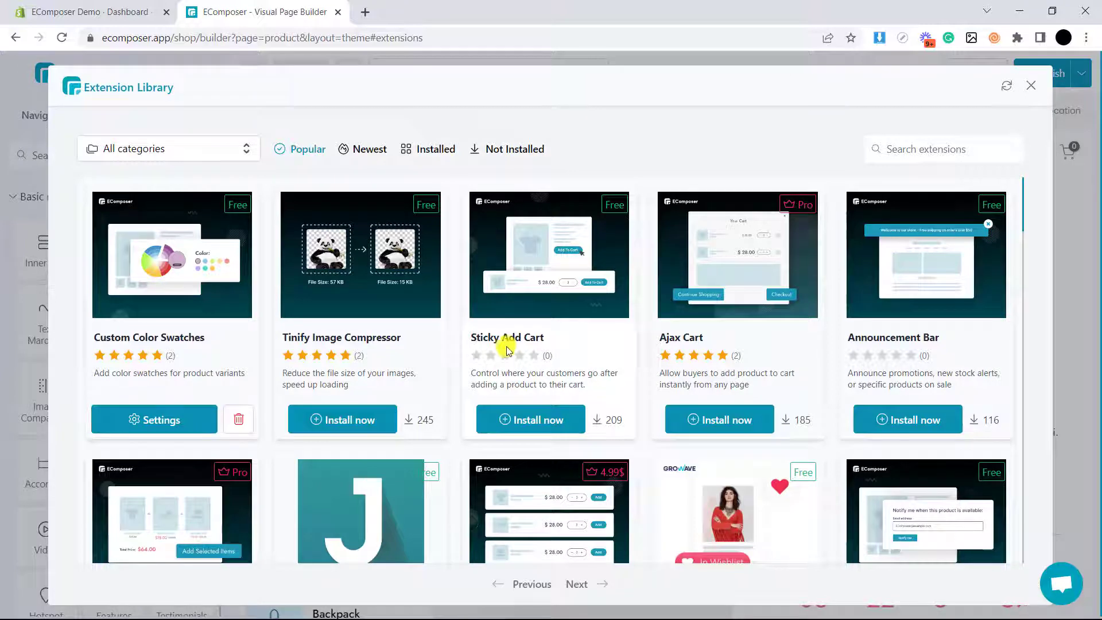
pyautogui.click(528, 420)
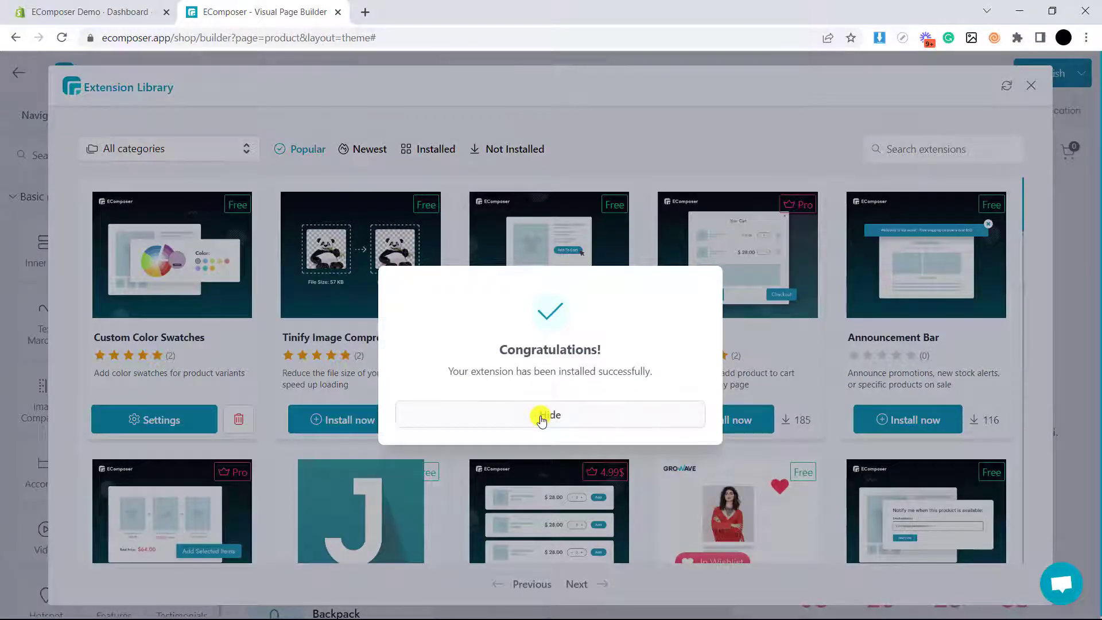
pyautogui.click(542, 418)
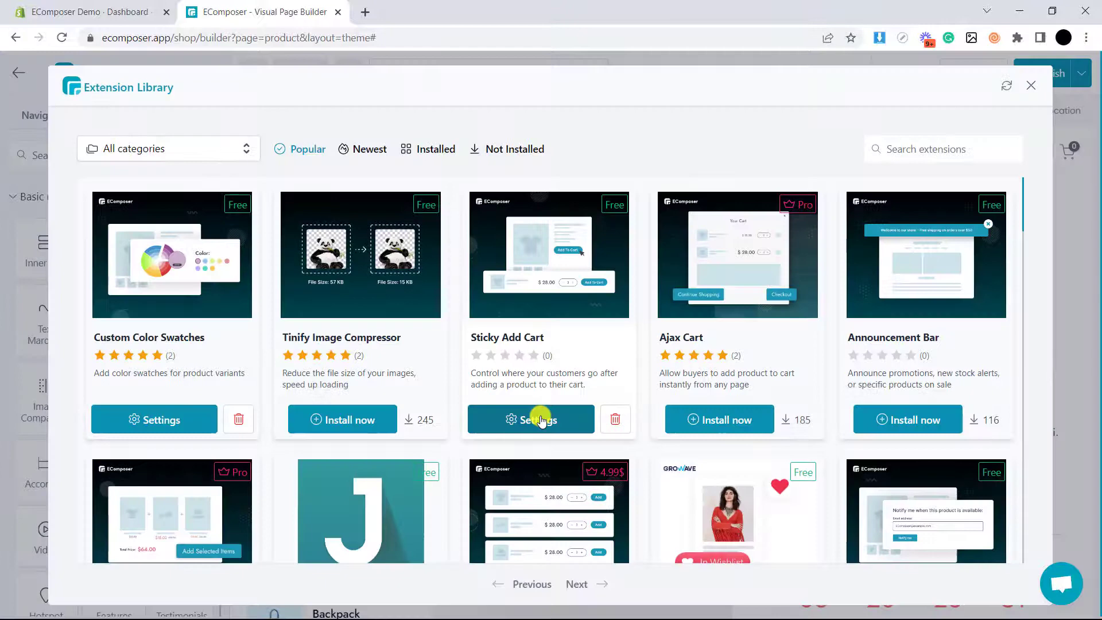
# Set Sticky Add Cart to Medium image size and Full swatch layout, save, and close its settings
pyautogui.click(540, 418)
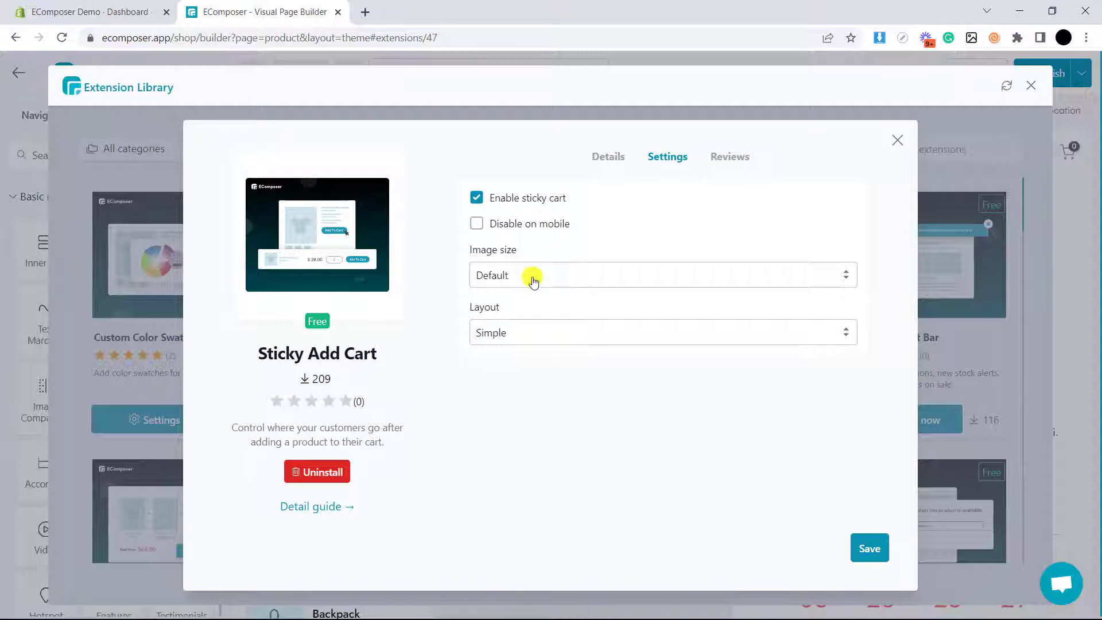
pyautogui.click(530, 276)
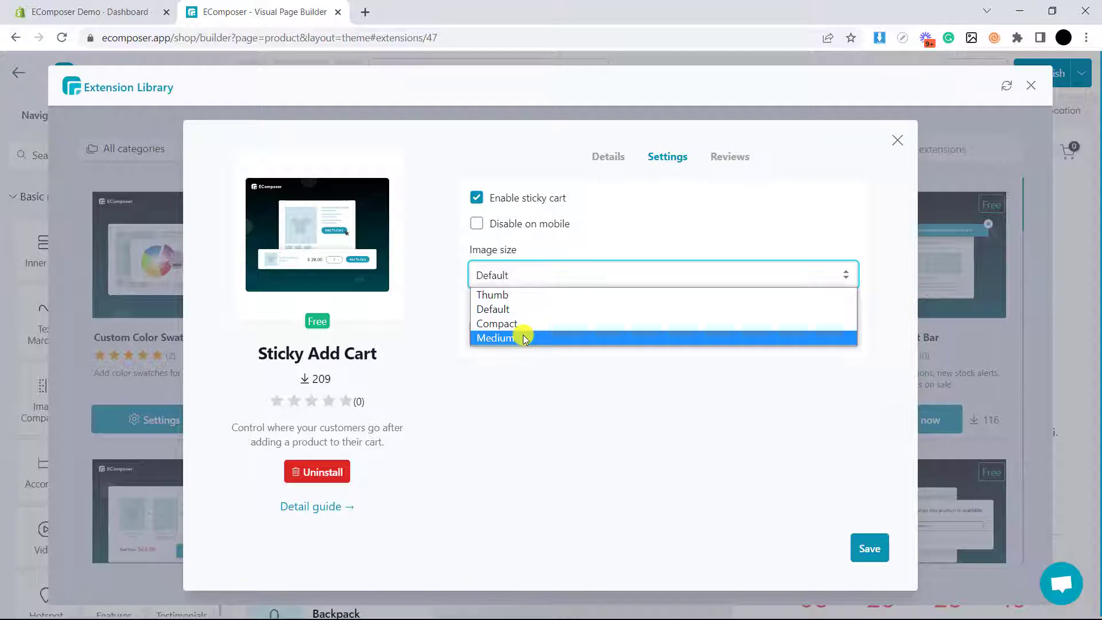
pyautogui.click(523, 337)
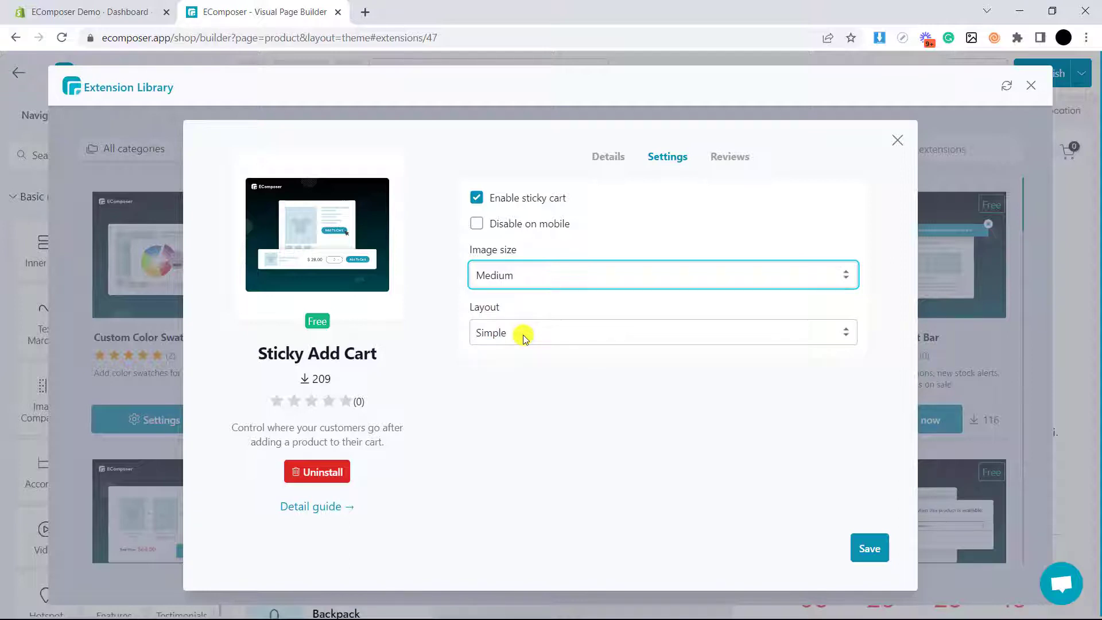
pyautogui.click(522, 337)
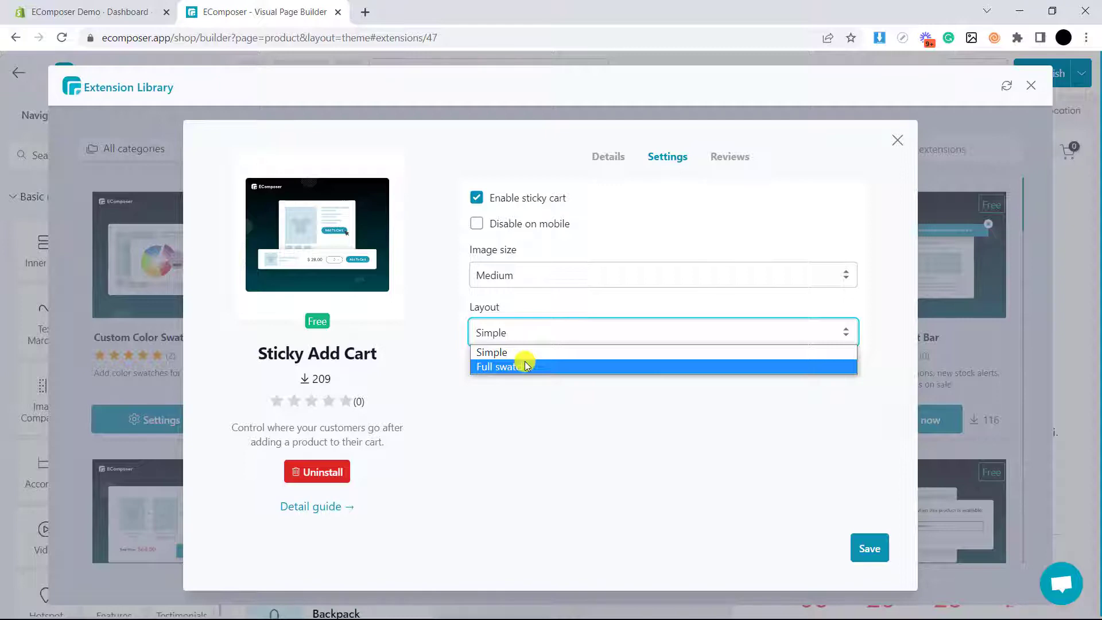
pyautogui.click(526, 367)
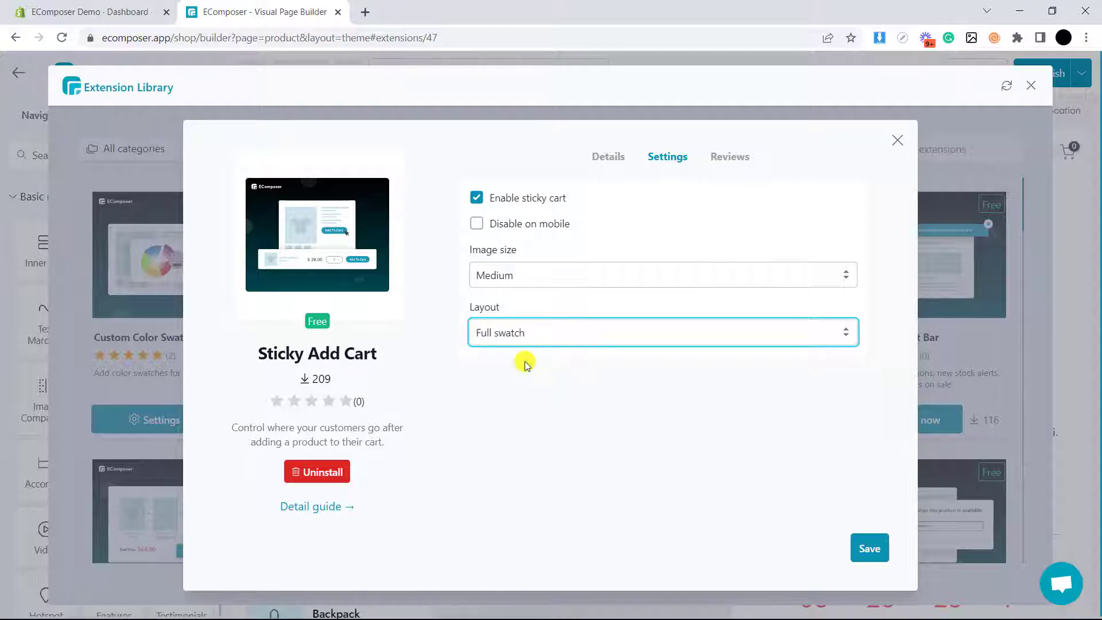
pyautogui.click(866, 540)
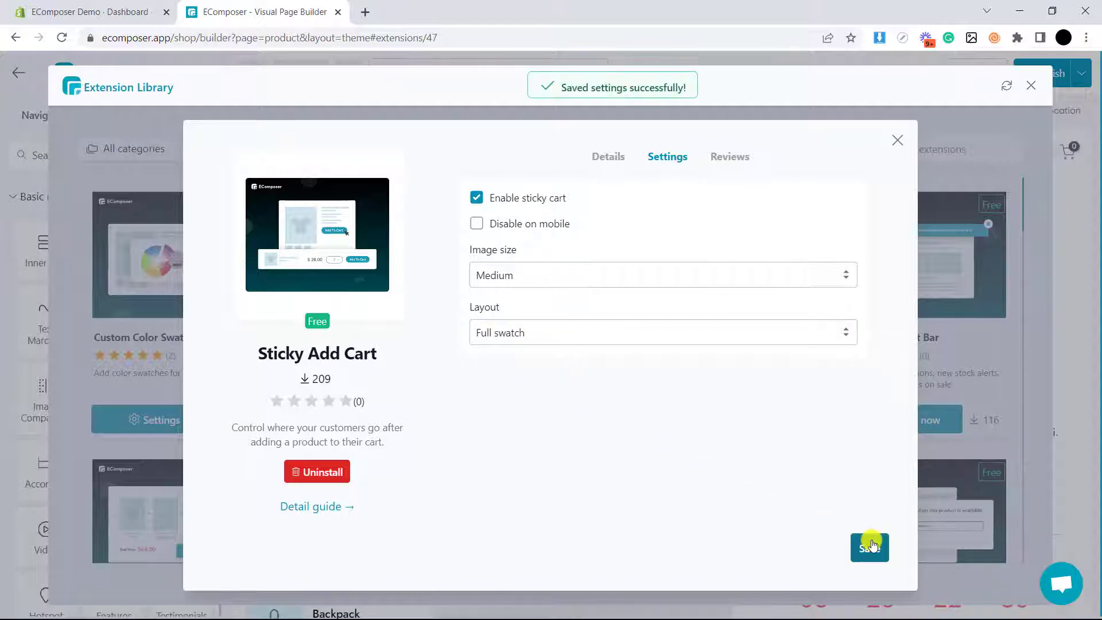
pyautogui.click(895, 142)
# Save and publish the product page template, then view the live Leather Watch page on the store
pyautogui.click(1031, 86)
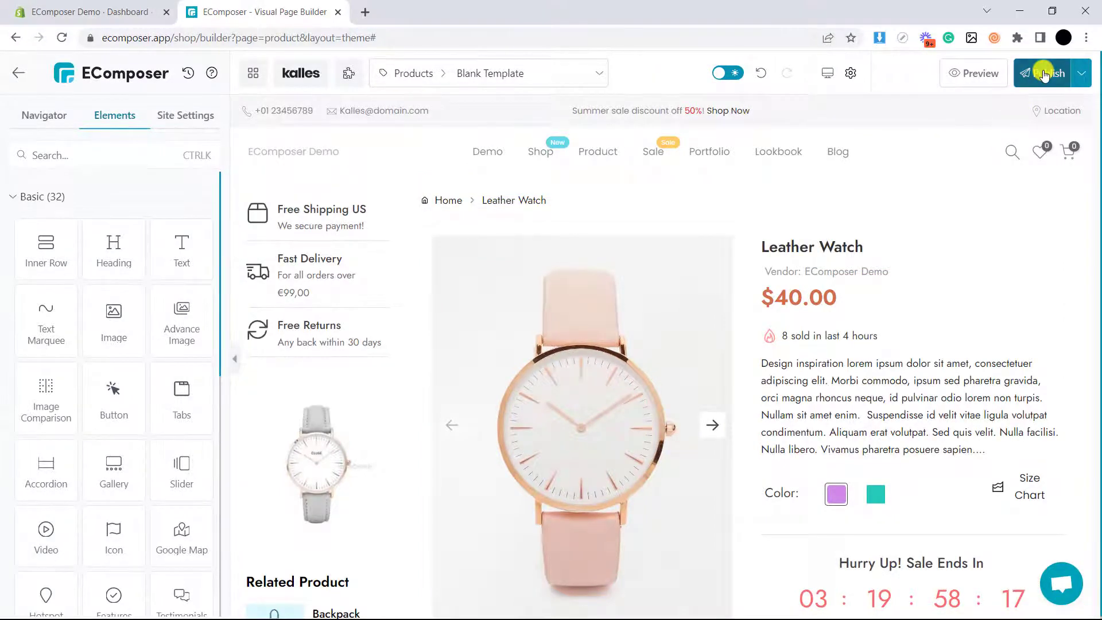
pyautogui.click(1045, 74)
pyautogui.click(785, 515)
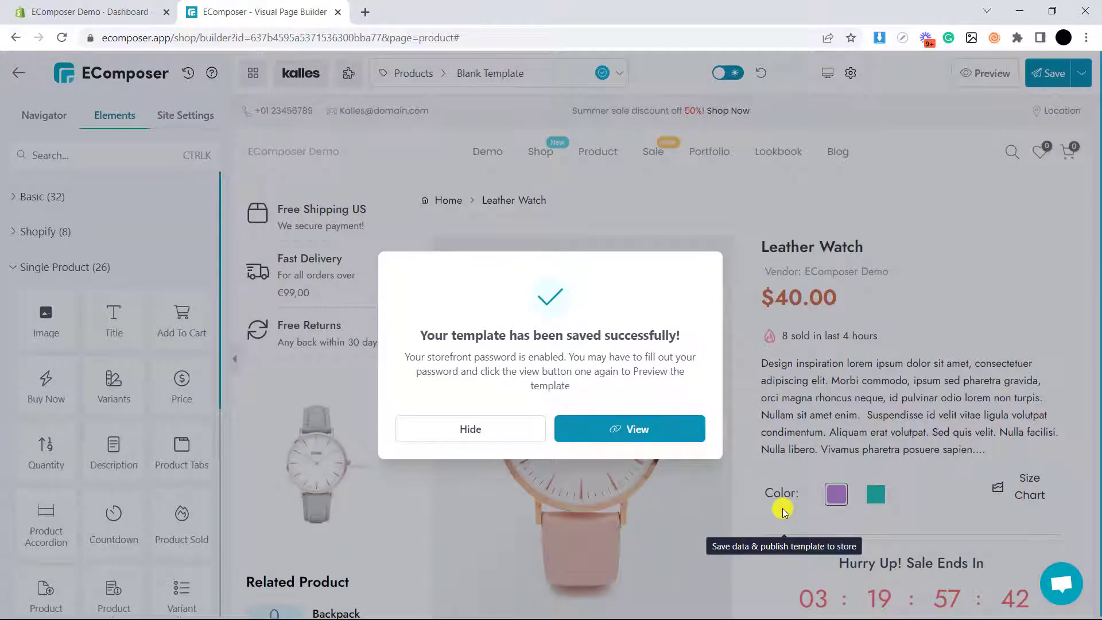
pyautogui.click(677, 431)
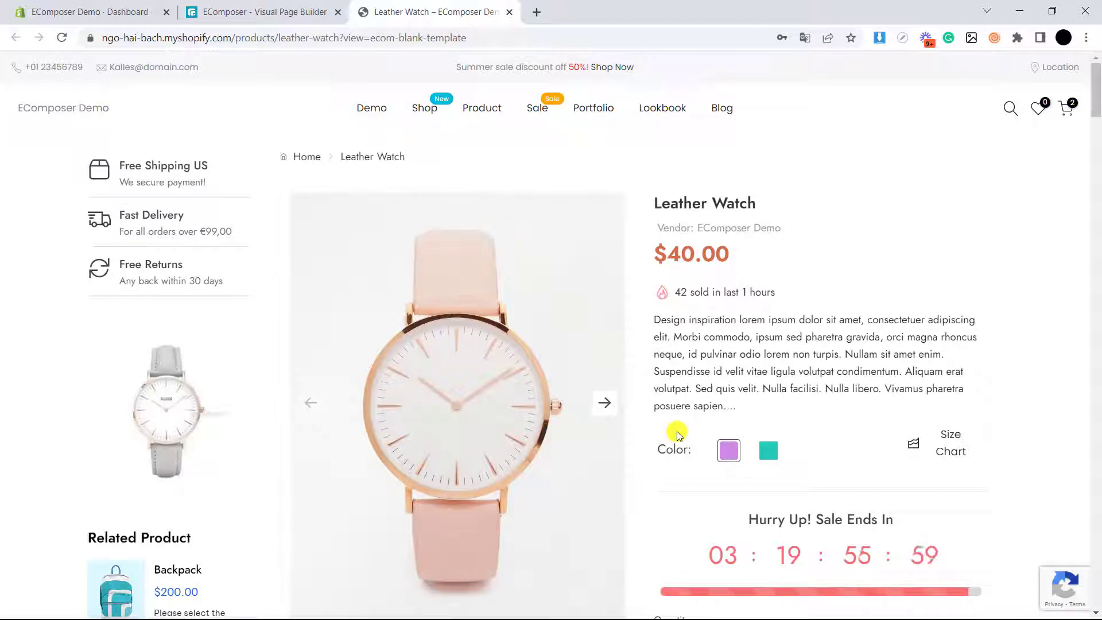
pyautogui.scroll(-1, 677, 432)
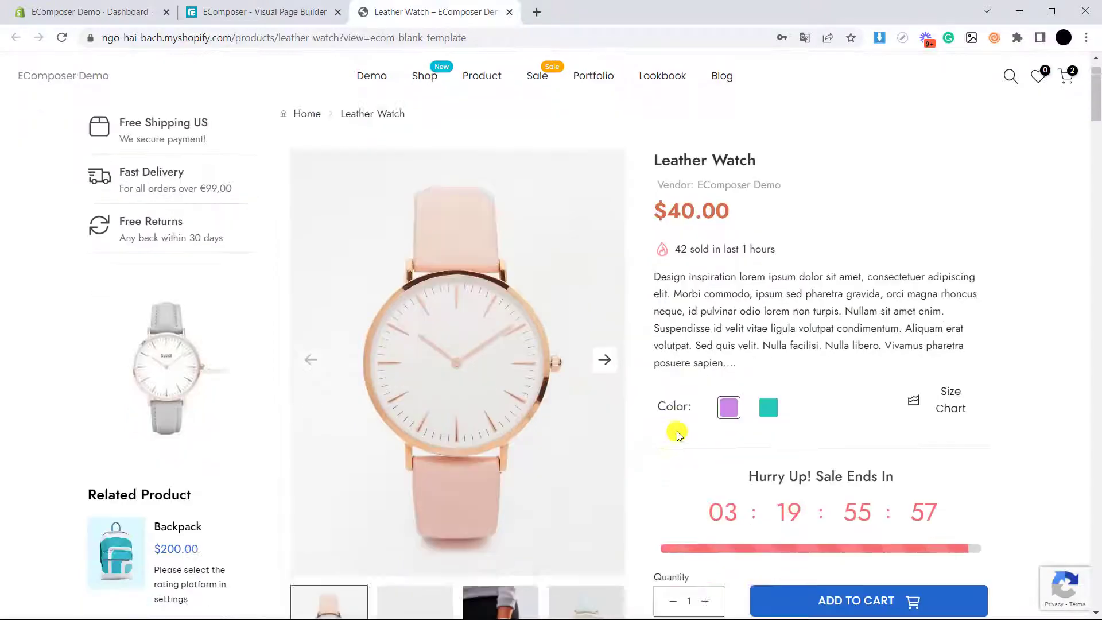
pyautogui.scroll(-4, 677, 432)
pyautogui.scroll(-5, 678, 431)
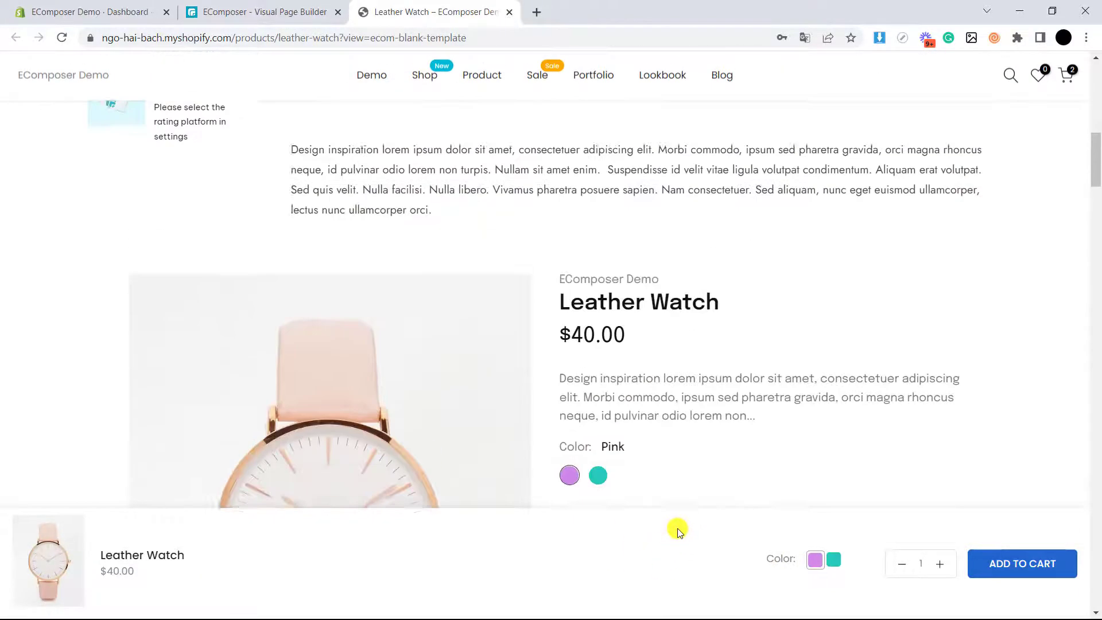
pyautogui.scroll(3, 672, 538)
pyautogui.scroll(5, 680, 550)
pyautogui.scroll(3, 685, 557)
pyautogui.scroll(2, 685, 555)
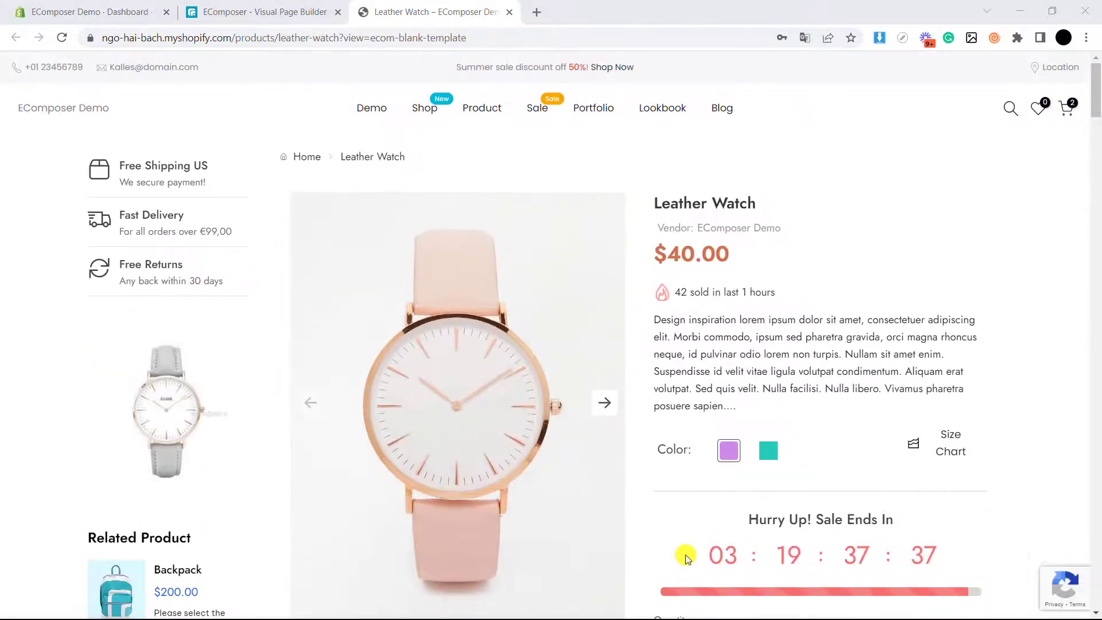